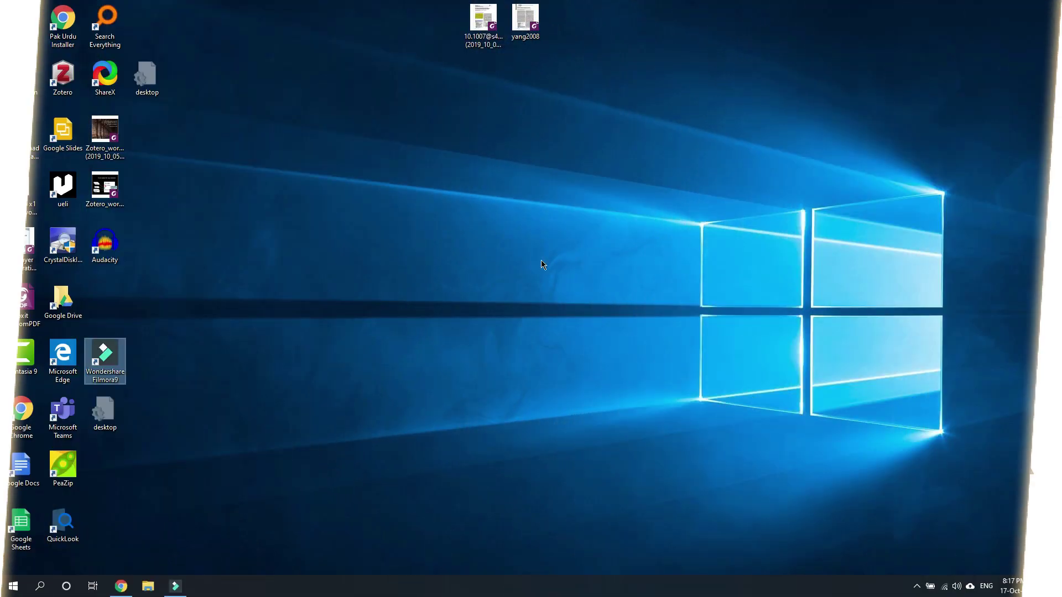
Launch Zotero, then show the ACS Omega Cassia obtusifolia seed article in Chrome.
click(64, 78)
double_click(64, 78)
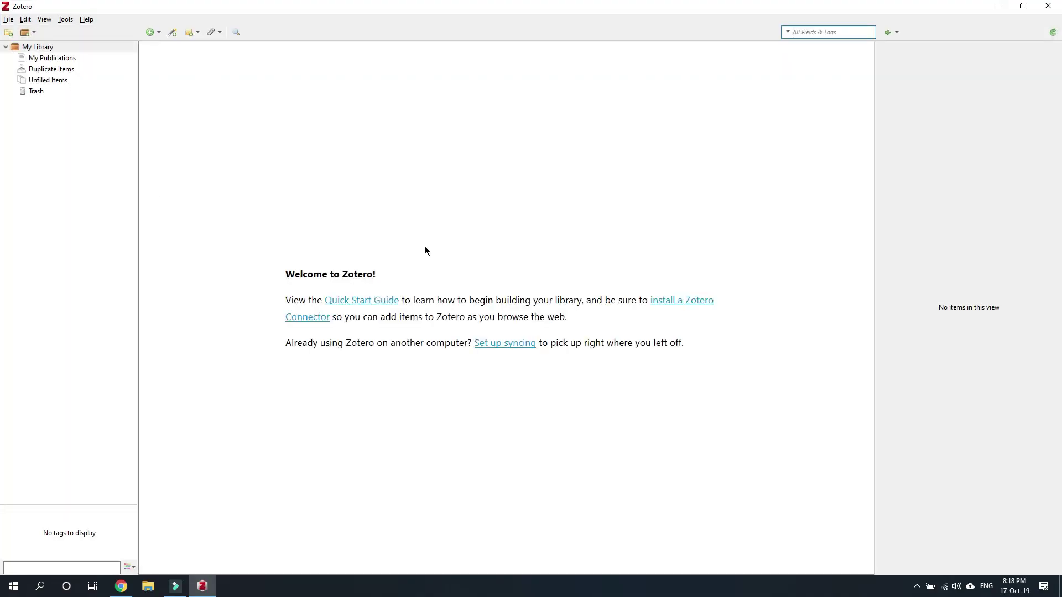
click(121, 586)
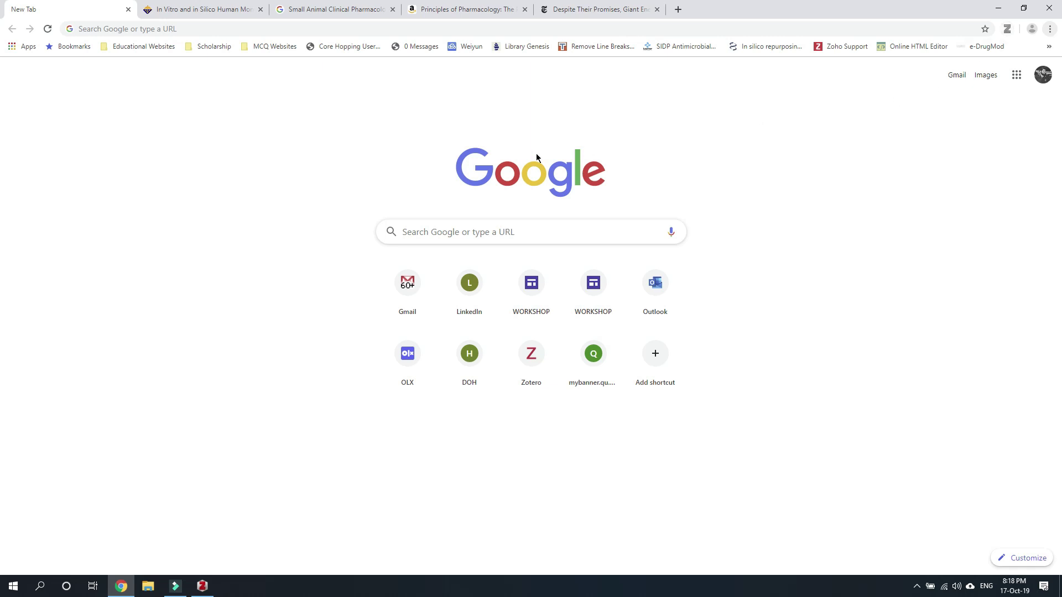
click(172, 10)
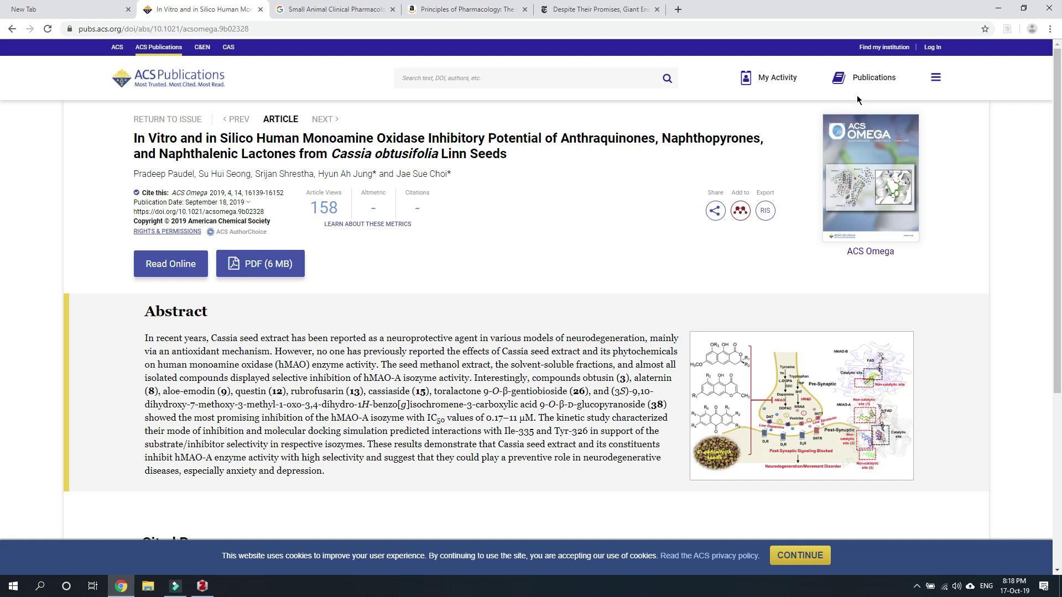
Save the ACS Omega article to My Library via the Zotero connector, then go to the Small Animal Clinical Pharmacology page.
click(1008, 30)
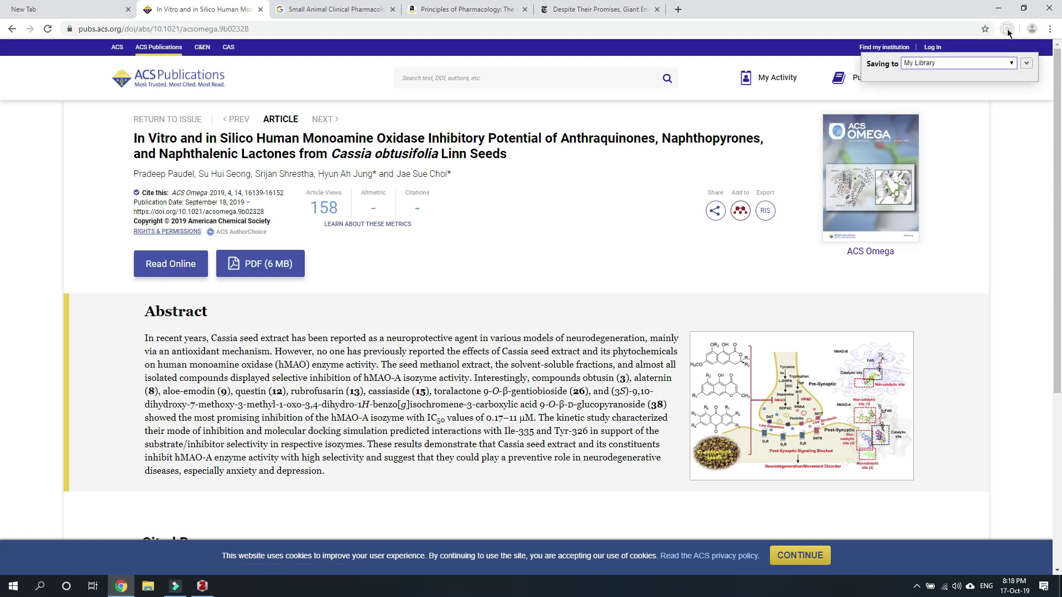
click(1013, 65)
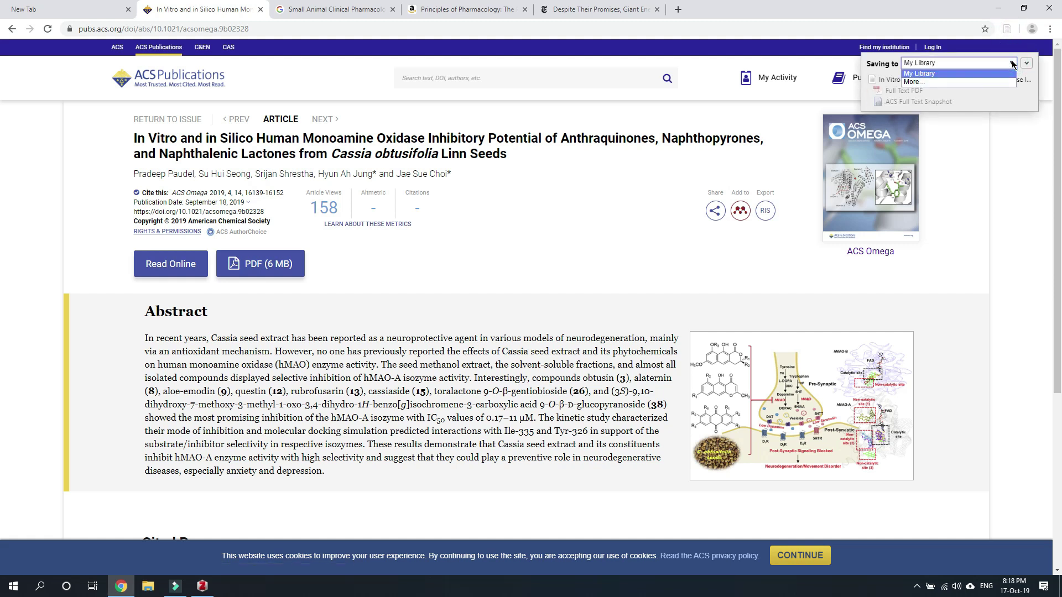
click(1013, 63)
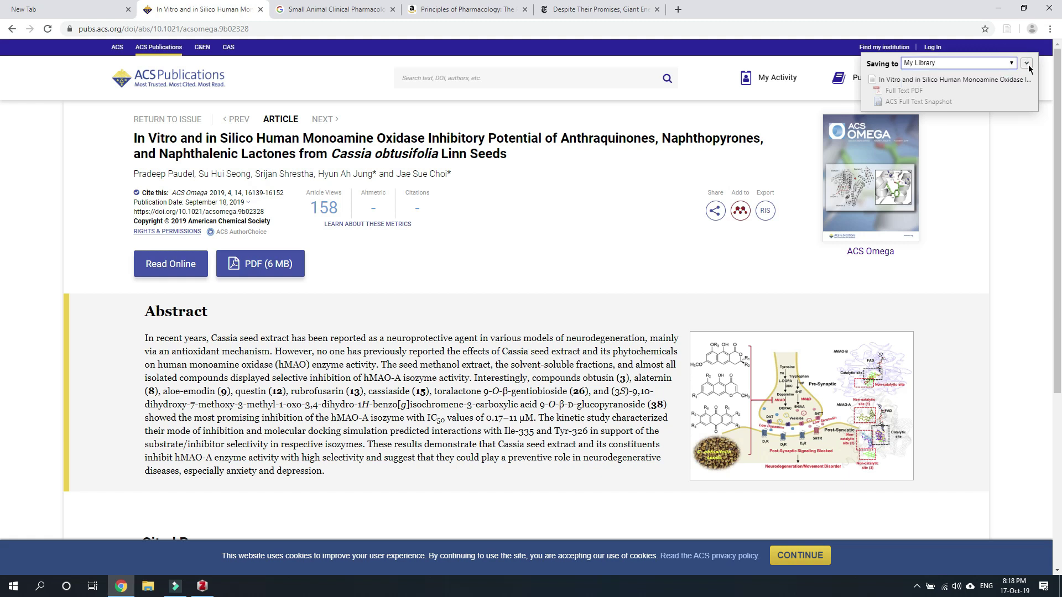
click(1027, 65)
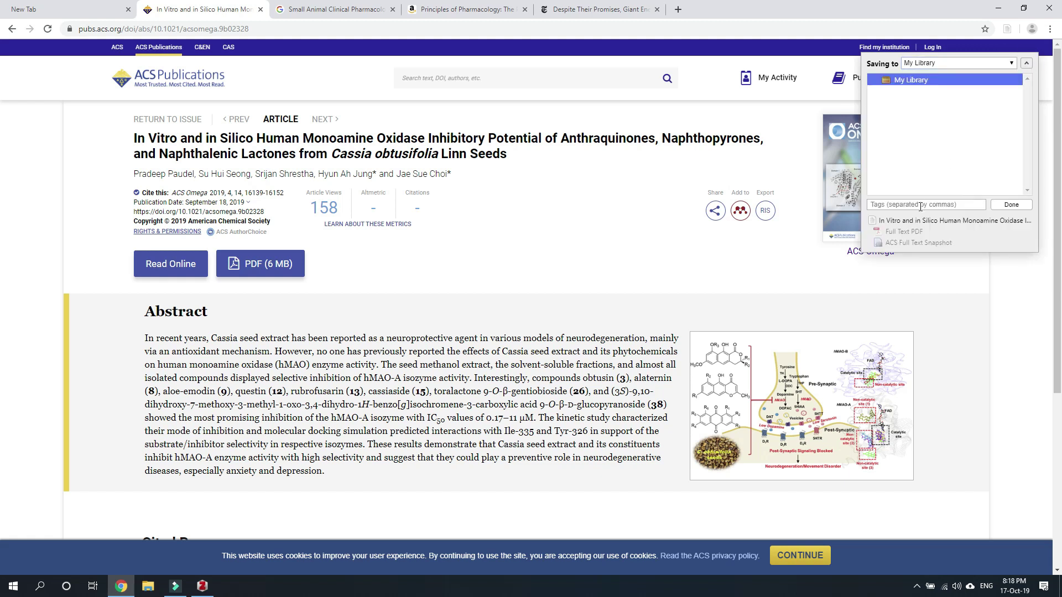
click(920, 205)
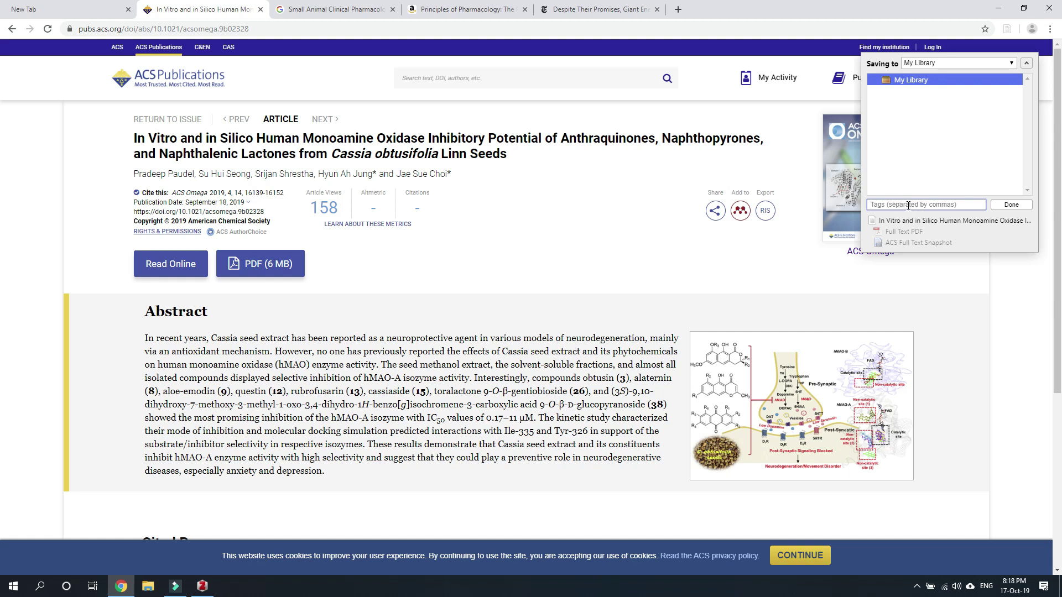
click(1010, 205)
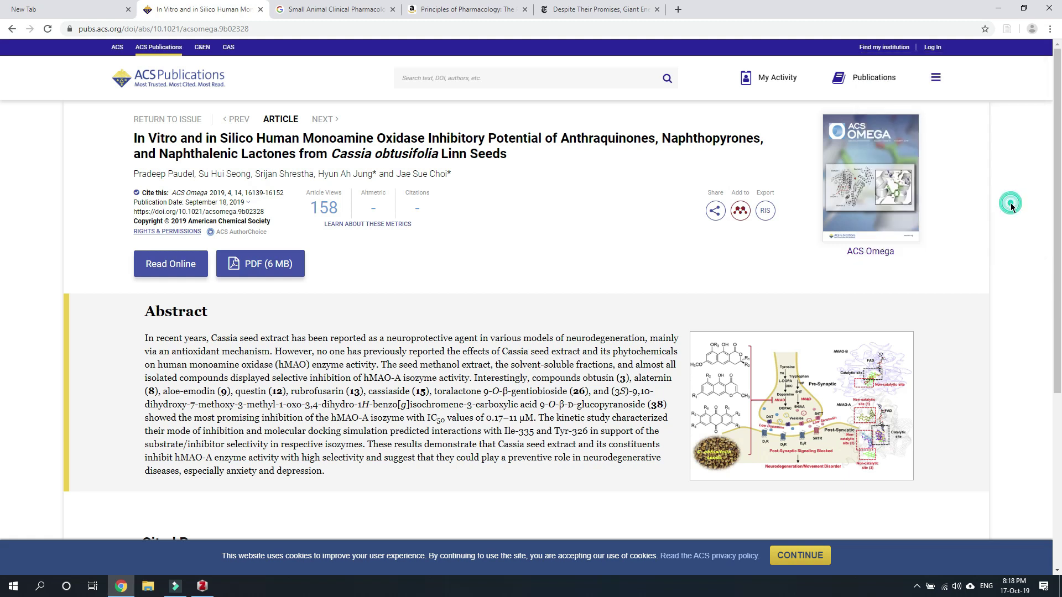
click(343, 9)
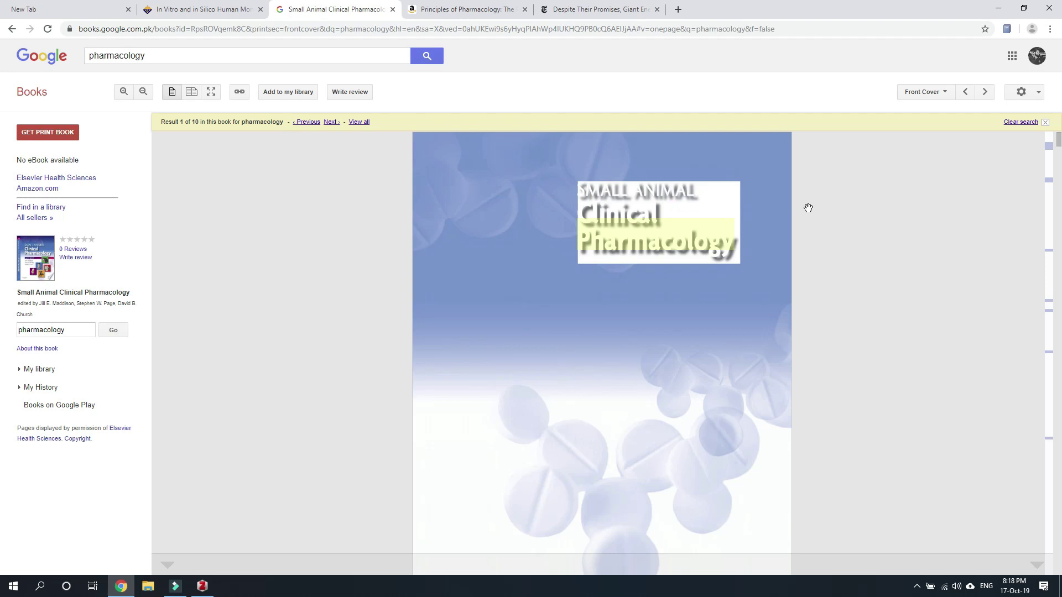
Save the Small Animal Clinical Pharmacology Google Books record to Zotero, then go to the Amazon page.
click(1008, 31)
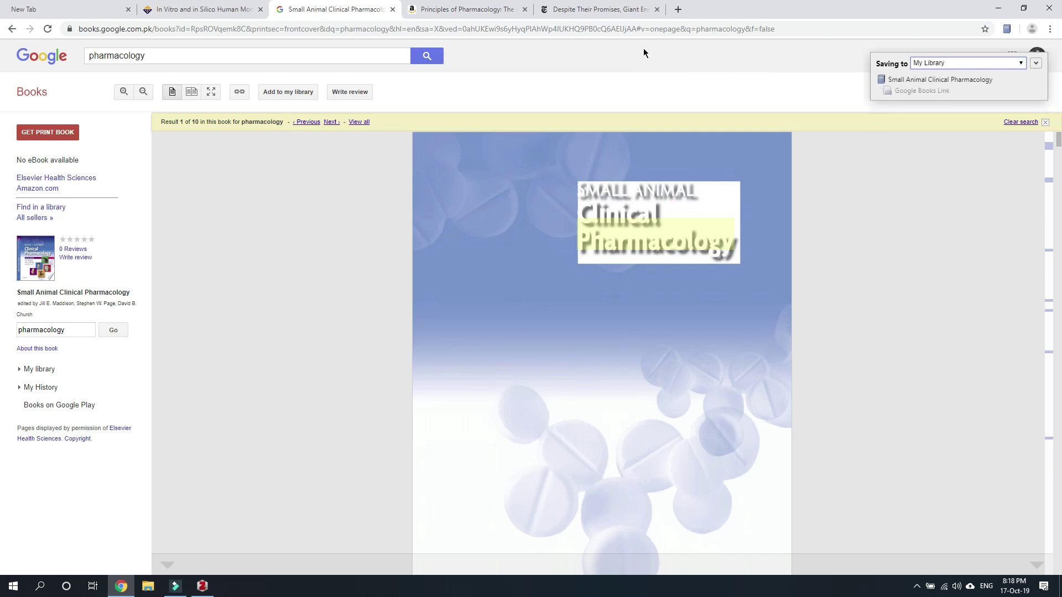
click(471, 12)
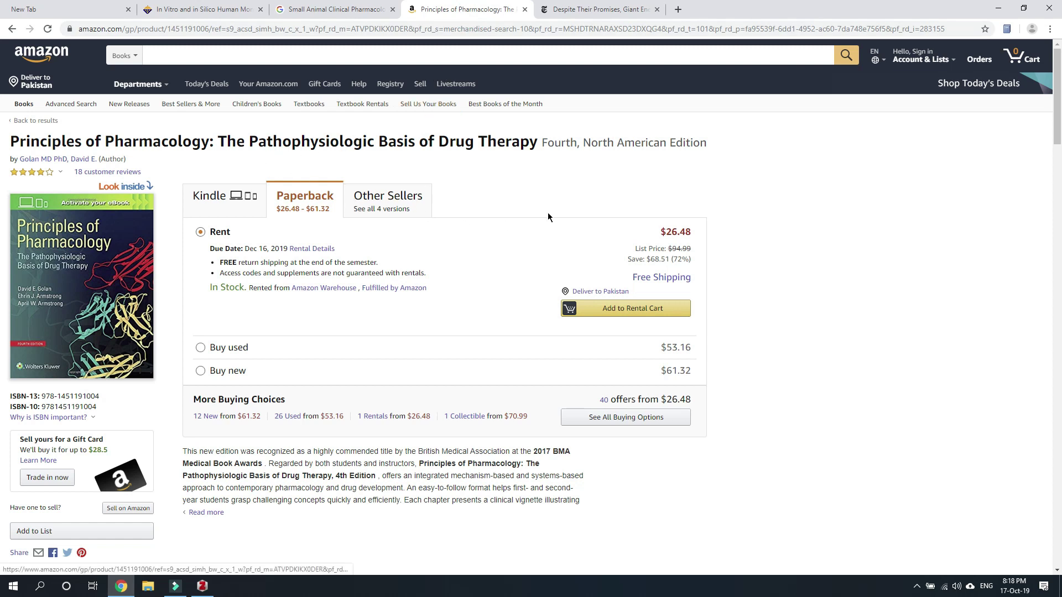
Save the Principles of Pharmacology Amazon page to Zotero's My Library.
click(1008, 30)
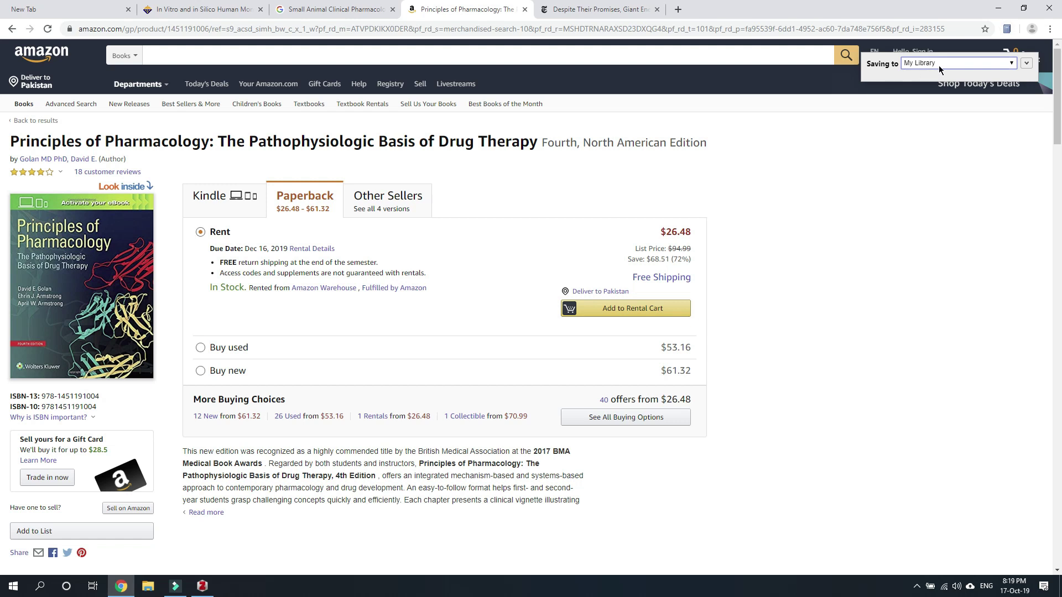
click(1026, 64)
click(1011, 204)
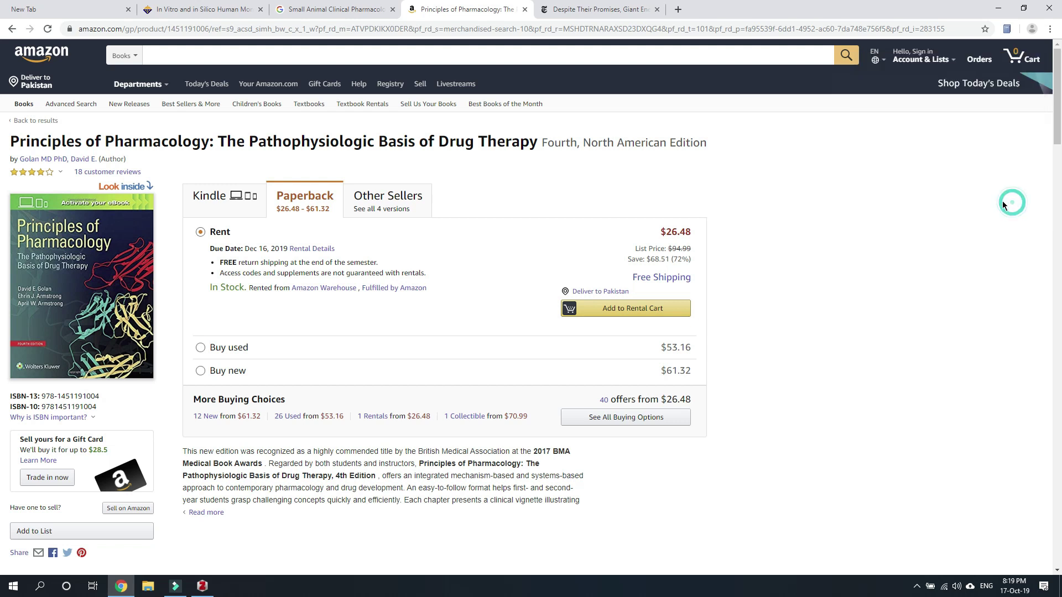
Save the New York Times natural gas article to Zotero and bring up the Zotero library.
click(586, 8)
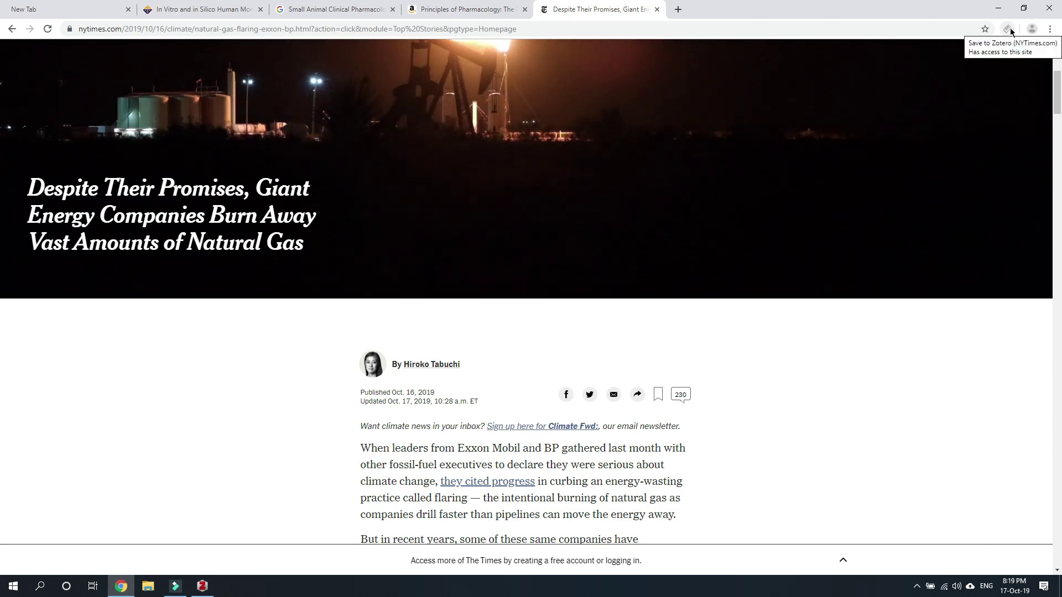
click(1010, 31)
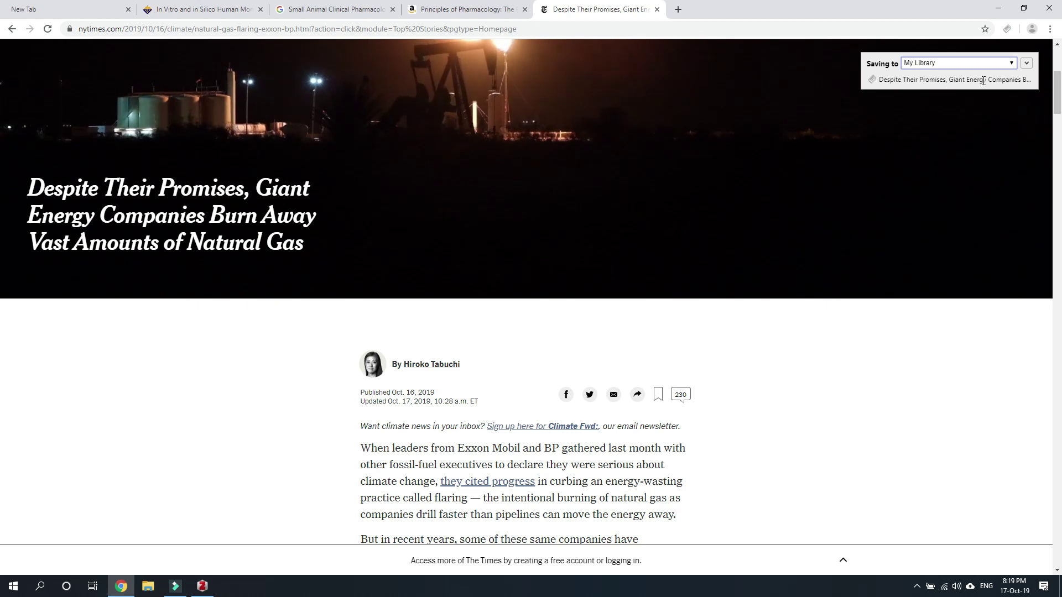
click(200, 594)
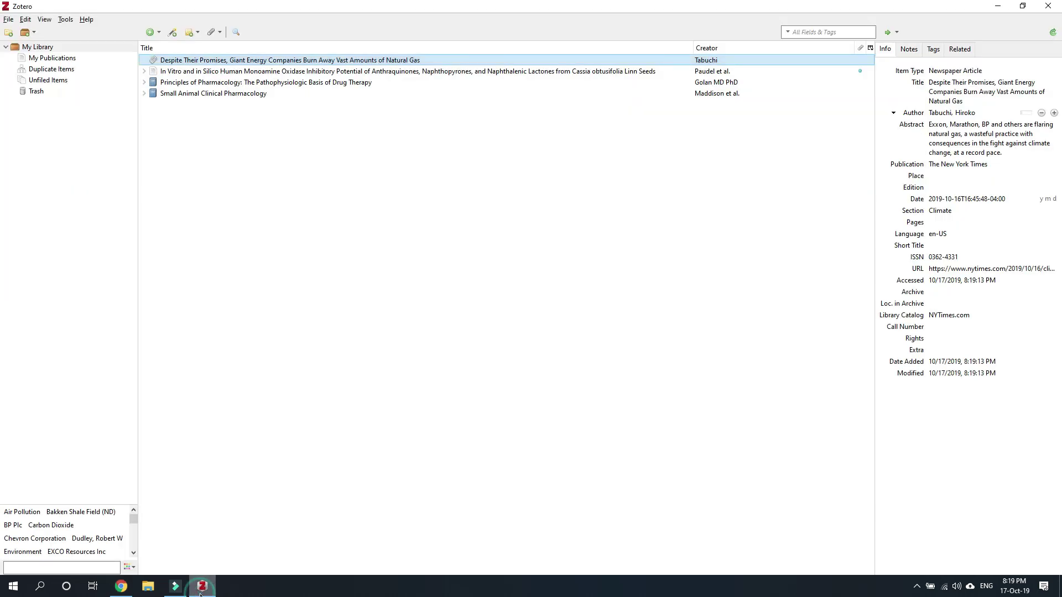
click(209, 75)
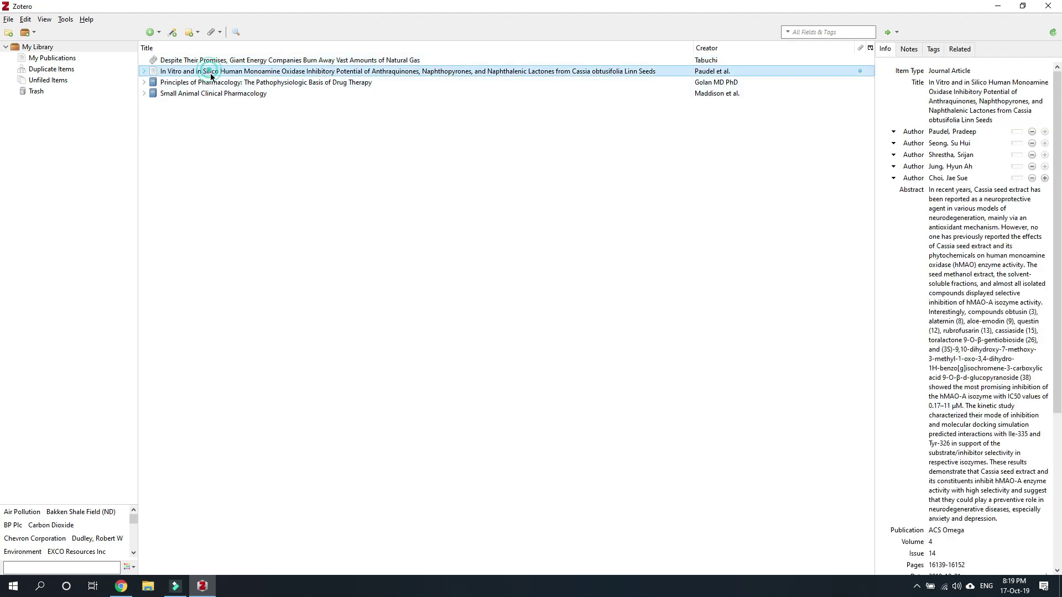
click(212, 83)
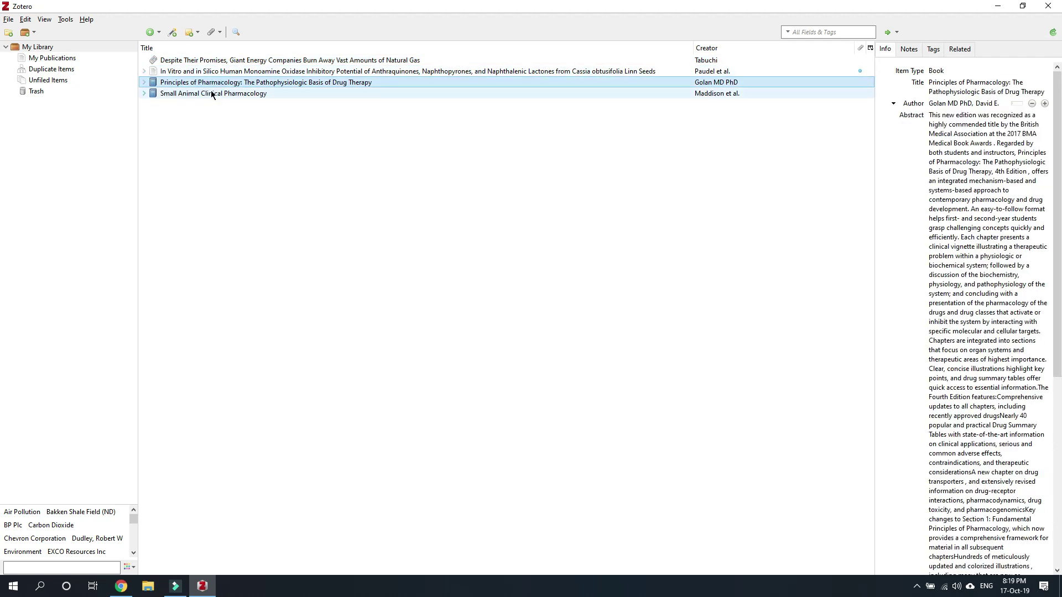
click(212, 94)
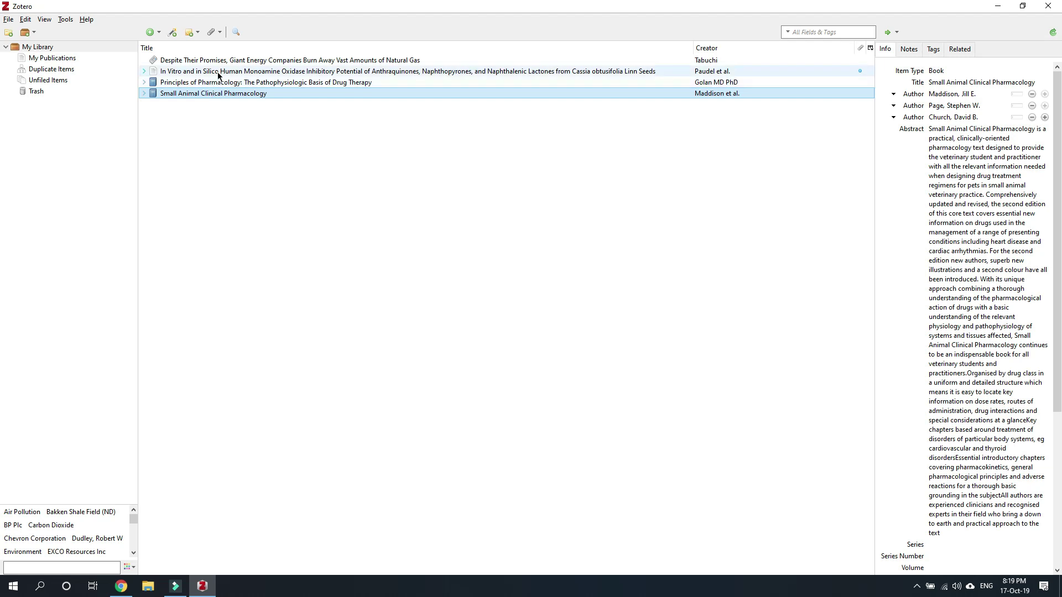
click(217, 71)
click(994, 110)
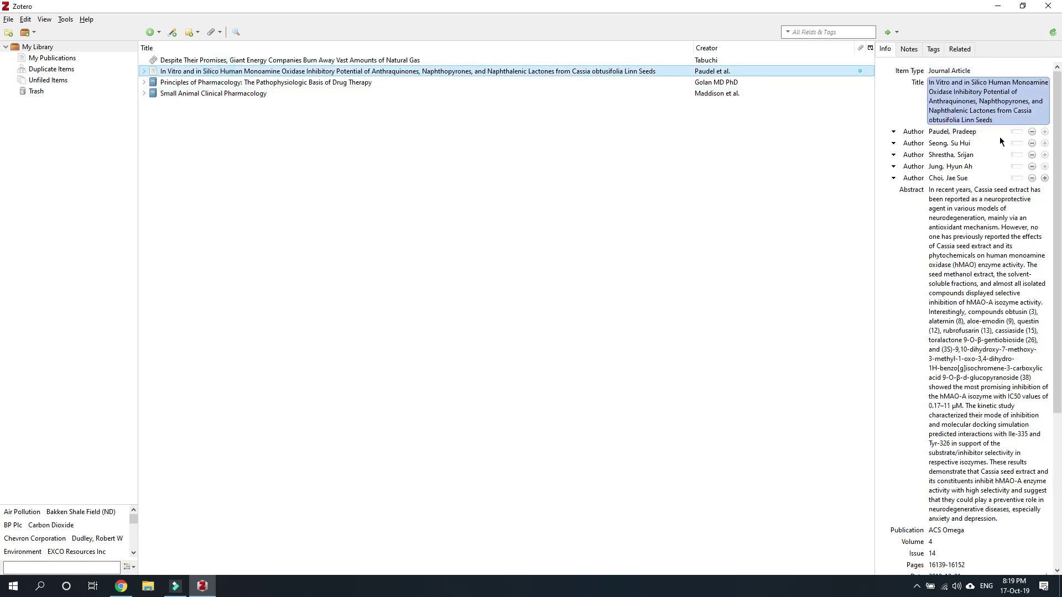
click(984, 420)
click(921, 90)
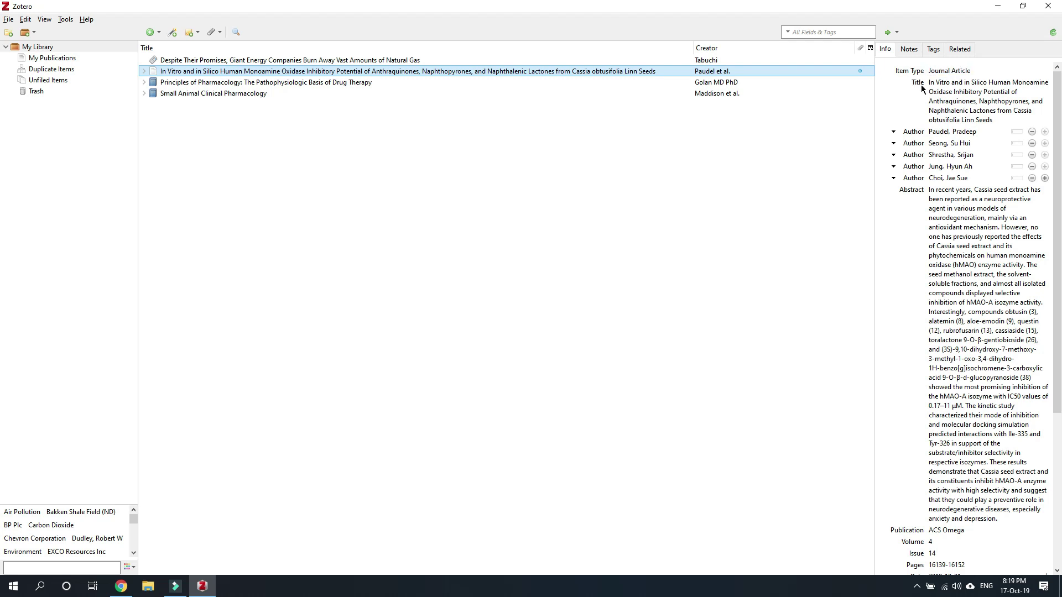
click(946, 201)
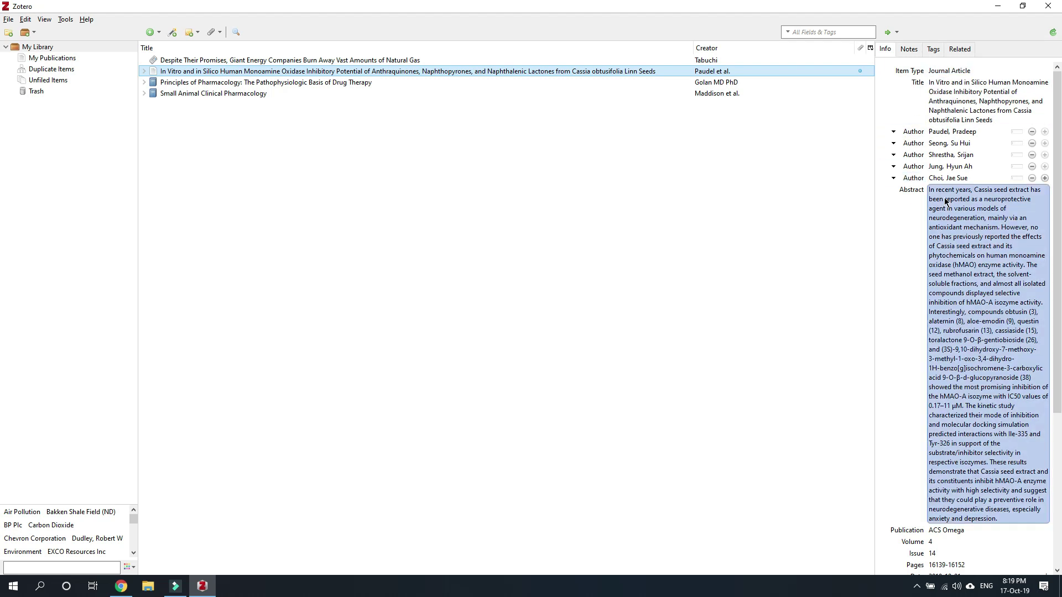
scroll(951, 307, down, 5)
click(950, 311)
click(947, 314)
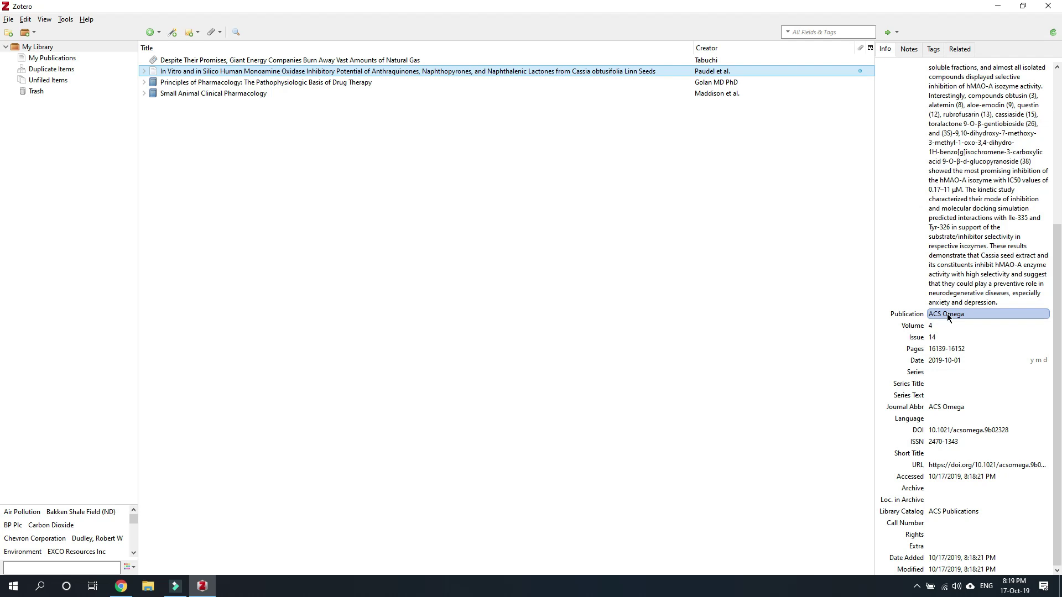
click(939, 326)
click(938, 337)
click(942, 350)
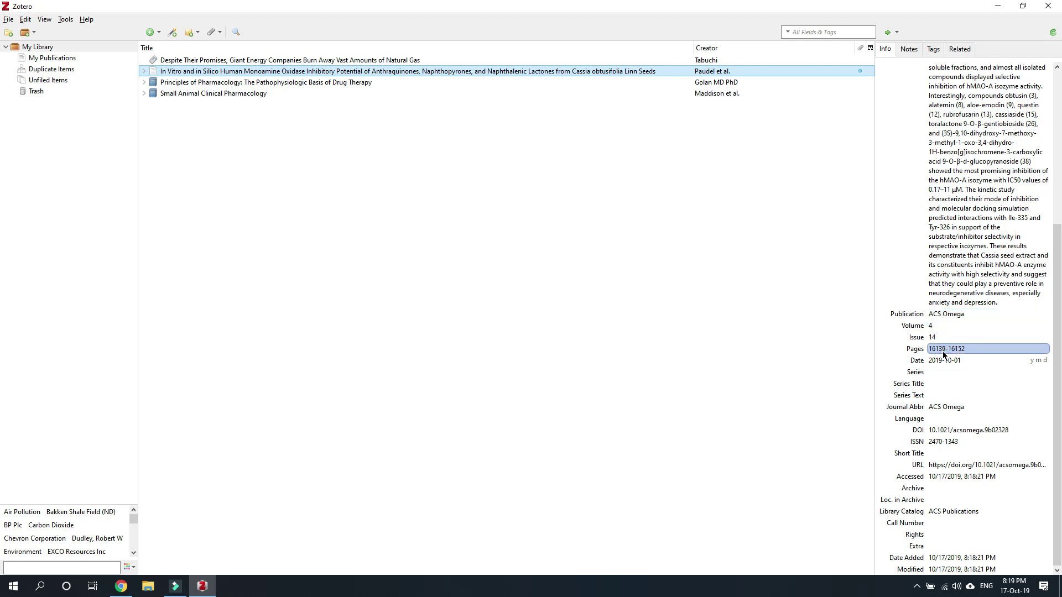
click(944, 361)
click(945, 395)
click(953, 408)
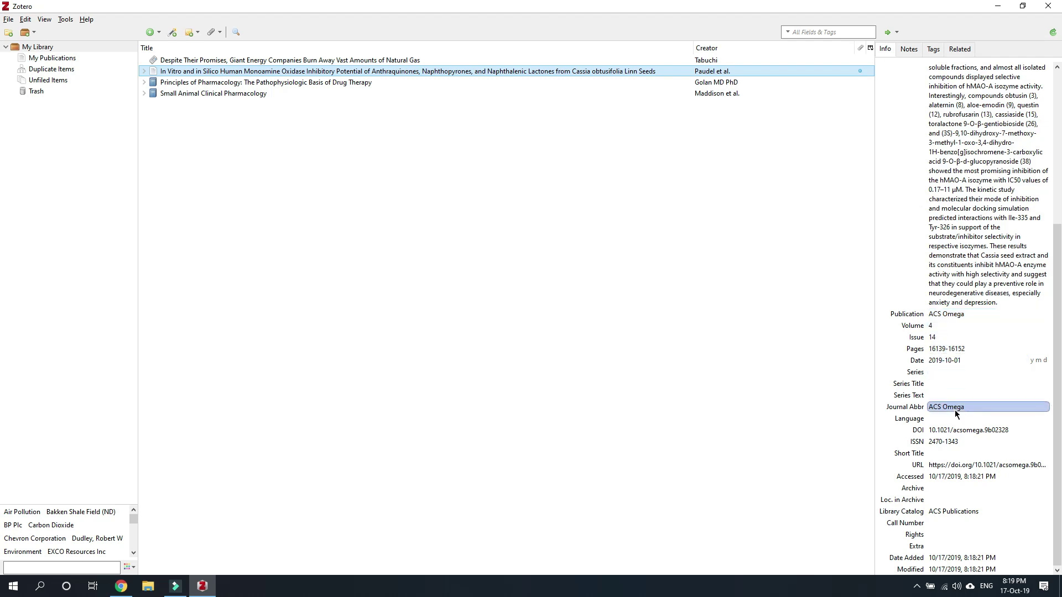
click(959, 418)
click(962, 431)
click(964, 442)
click(966, 454)
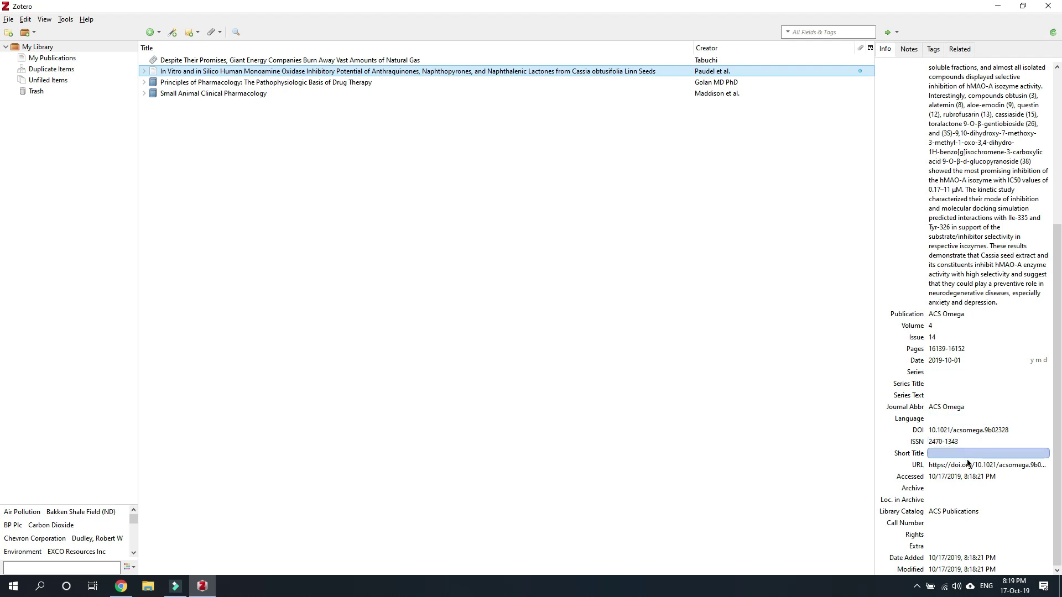
click(968, 466)
click(971, 477)
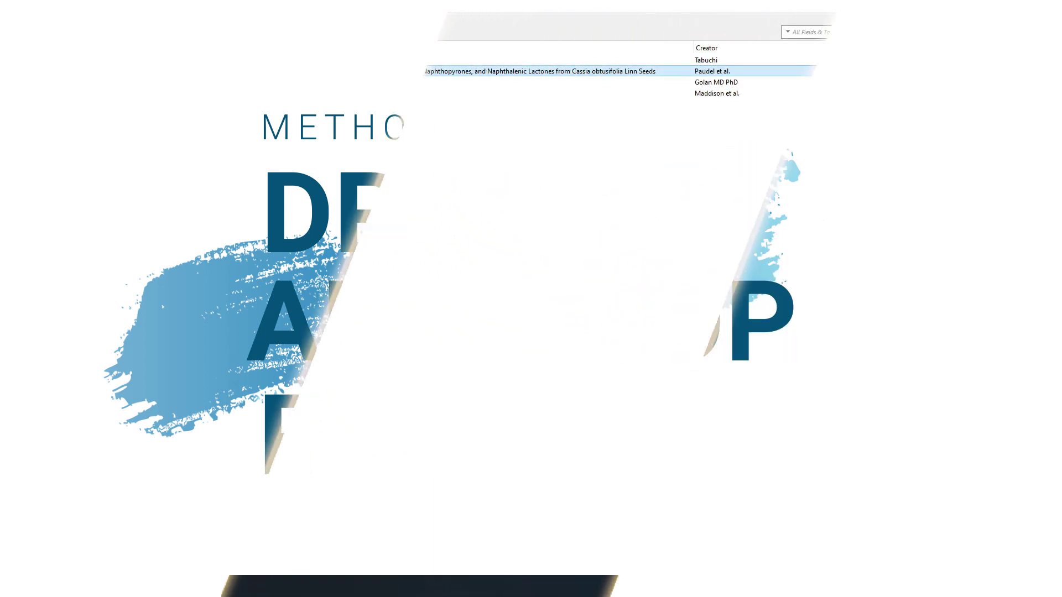
Minimize Zotero and Chrome to reveal the desktop PDFs.
click(1002, 5)
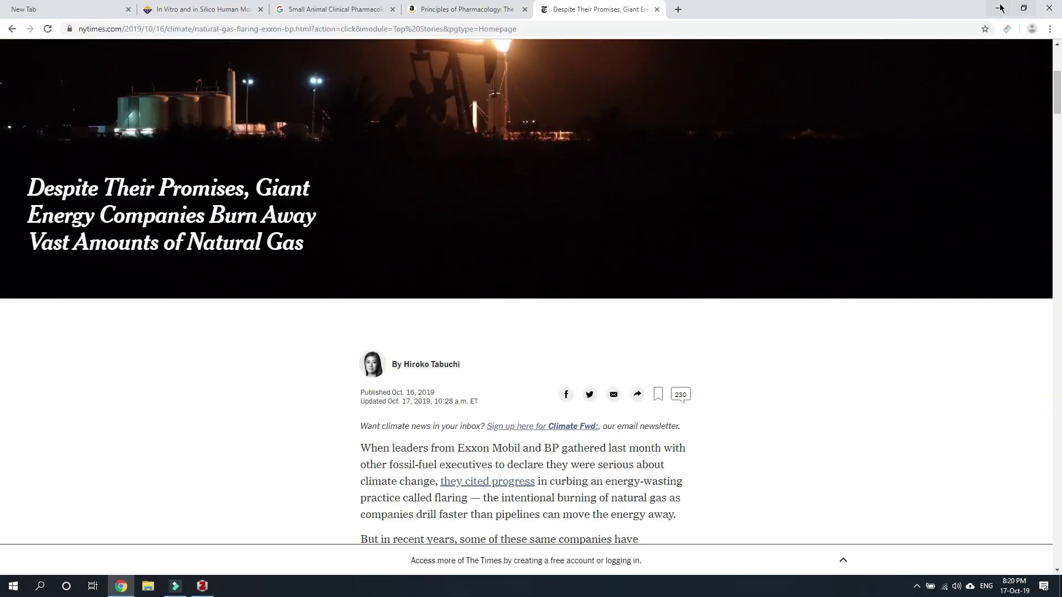
click(1000, 7)
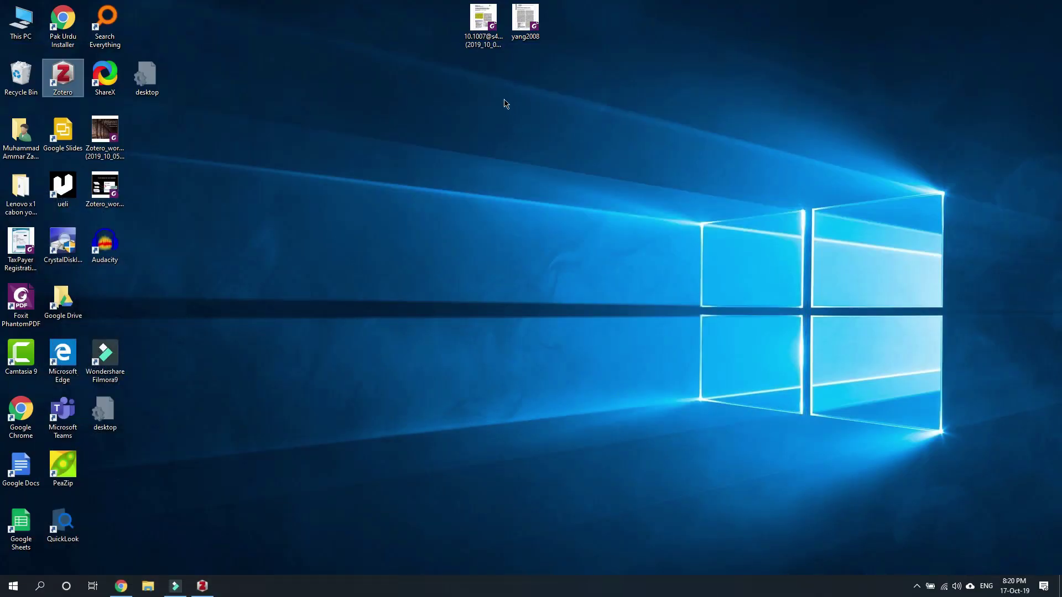
click(485, 29)
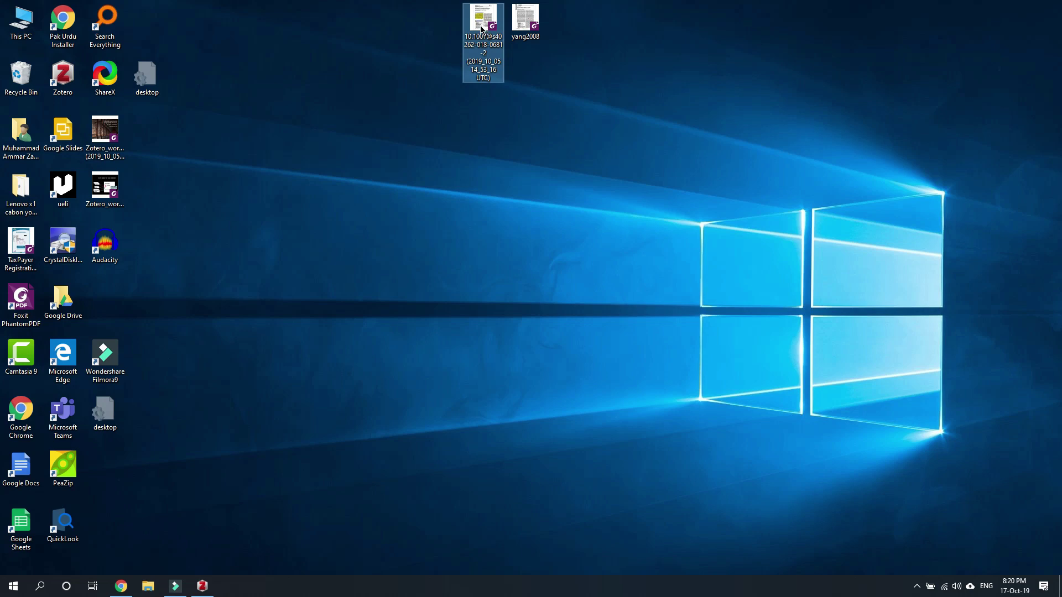
click(203, 586)
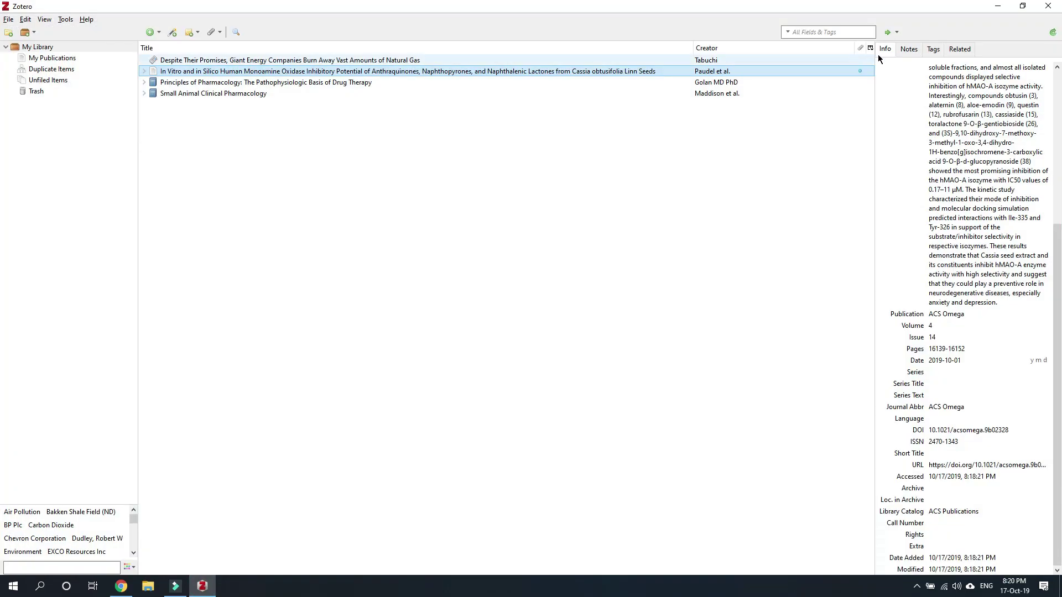
click(1023, 6)
drag(483, 14, 993, 87)
click(496, 26)
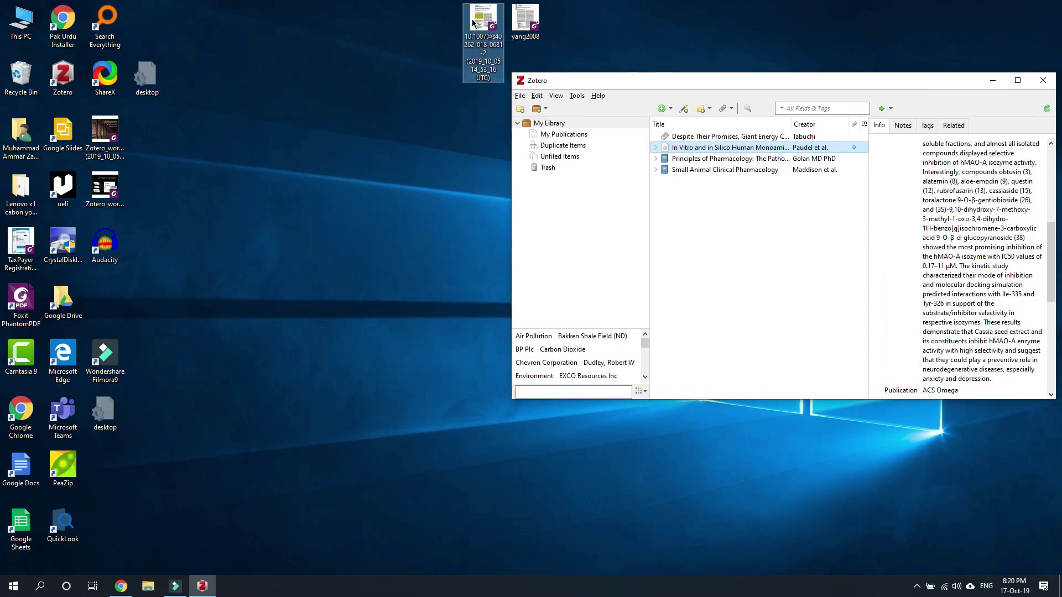
drag(496, 26, 710, 261)
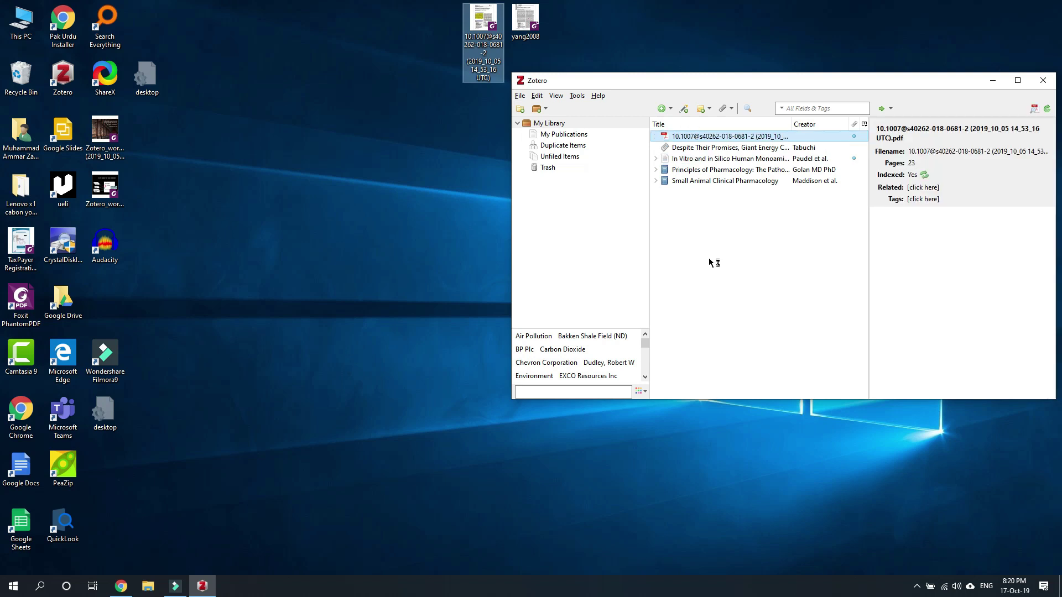
Retrieve the PDF's metadata, making it Badée et al.'s UDP-glucuronosyltransferase article, and check the title.
right_click(705, 138)
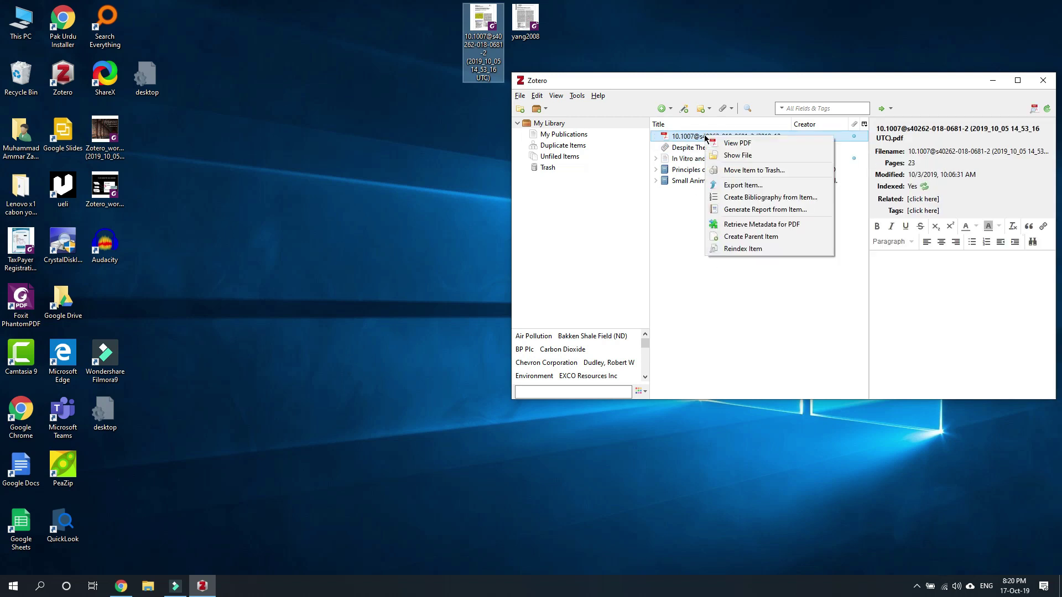
click(756, 229)
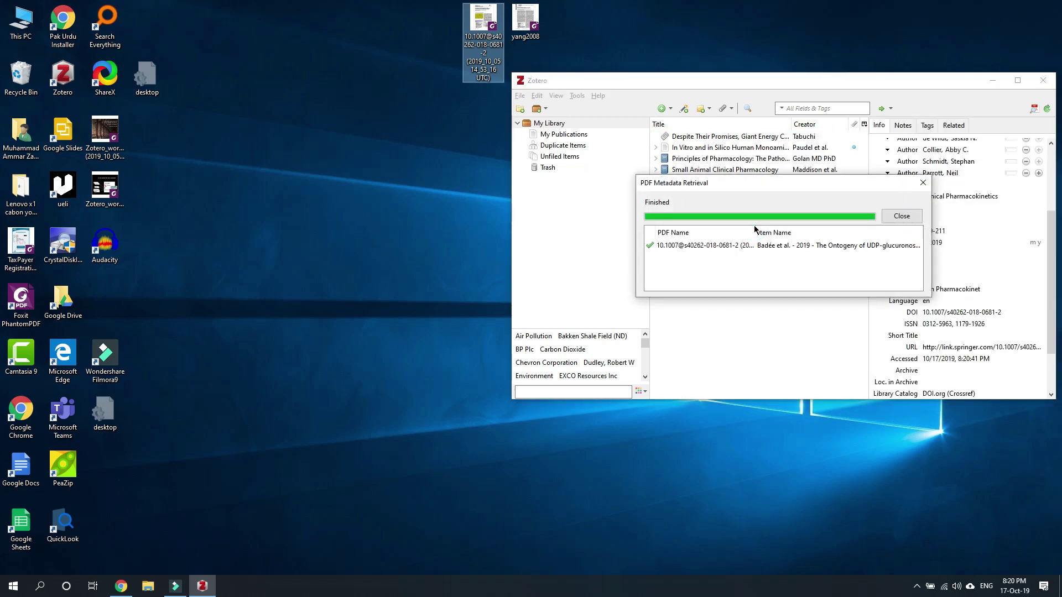
click(908, 217)
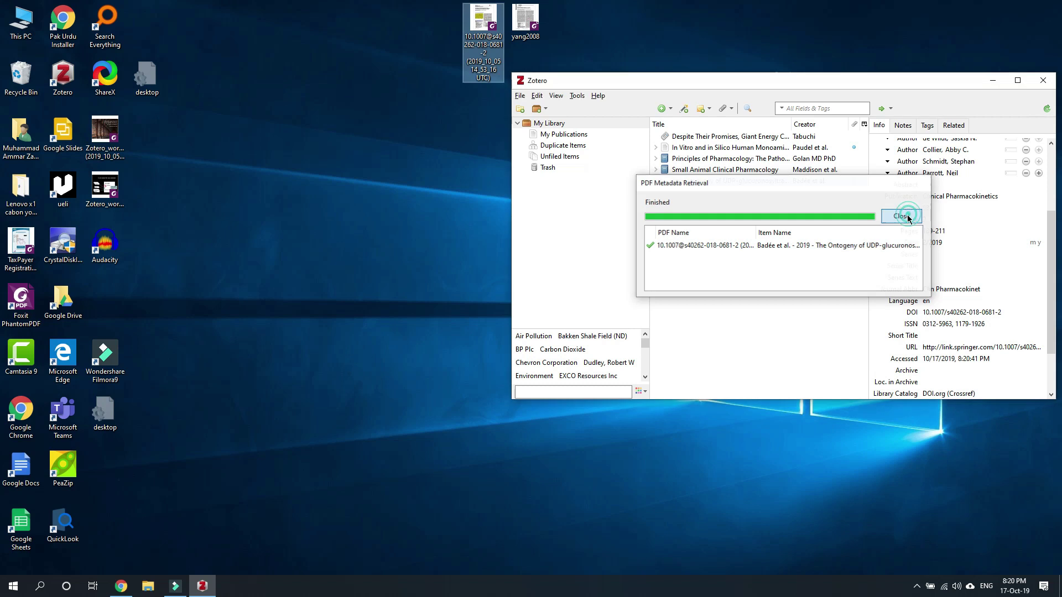
click(1018, 80)
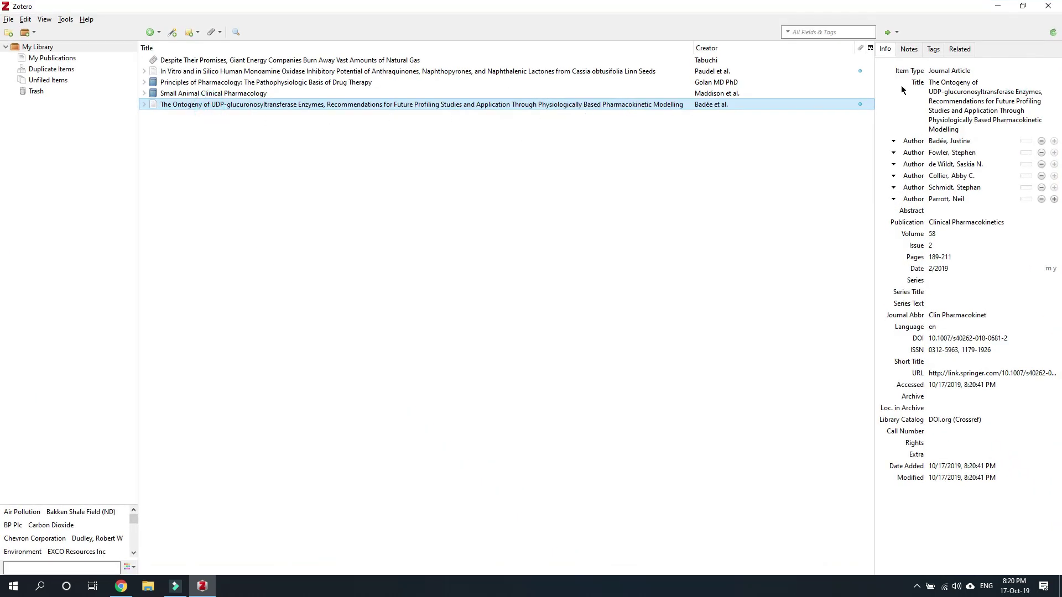
click(931, 89)
key(Tab)
key(Escape)
Open yang2008.pdf from the desktop in Foxit PhantomPDF.
click(999, 7)
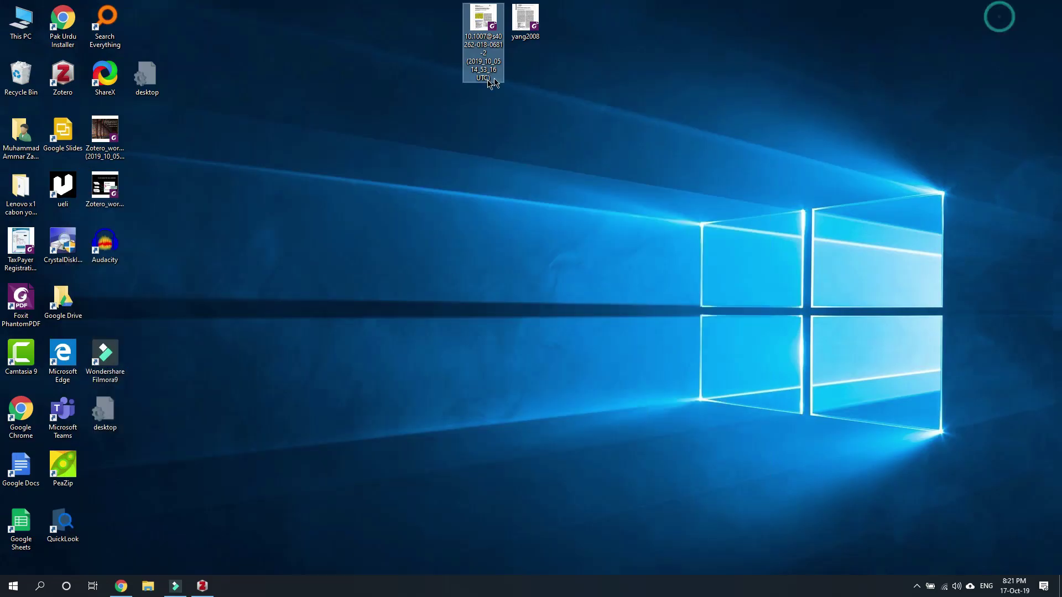
click(514, 20)
double_click(514, 20)
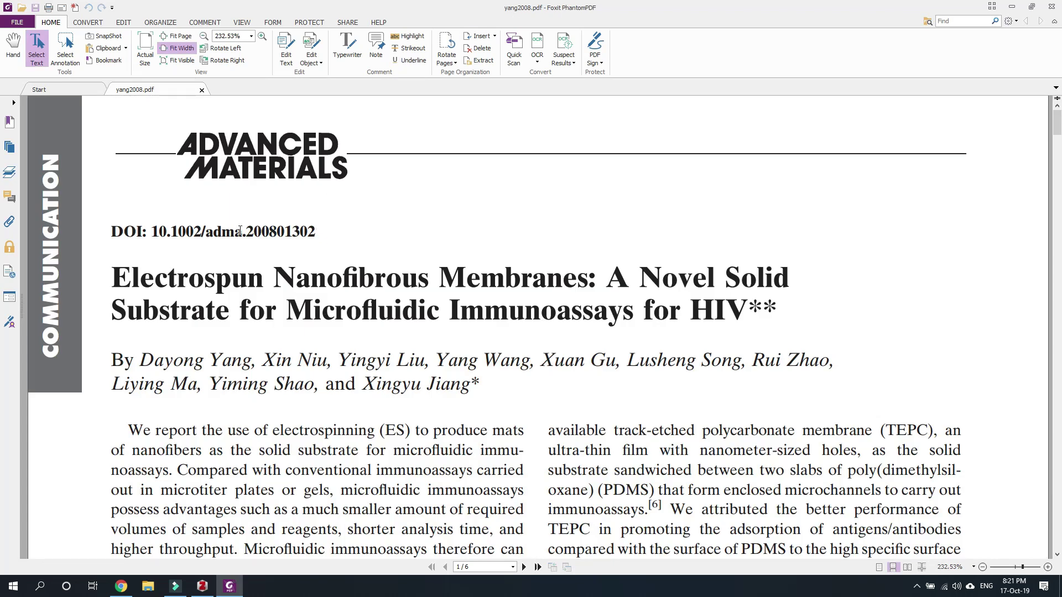
Copy the DOI 10.1002/adma.200801302 from the paper and return to Zotero.
drag(155, 231, 313, 225)
right_click(301, 237)
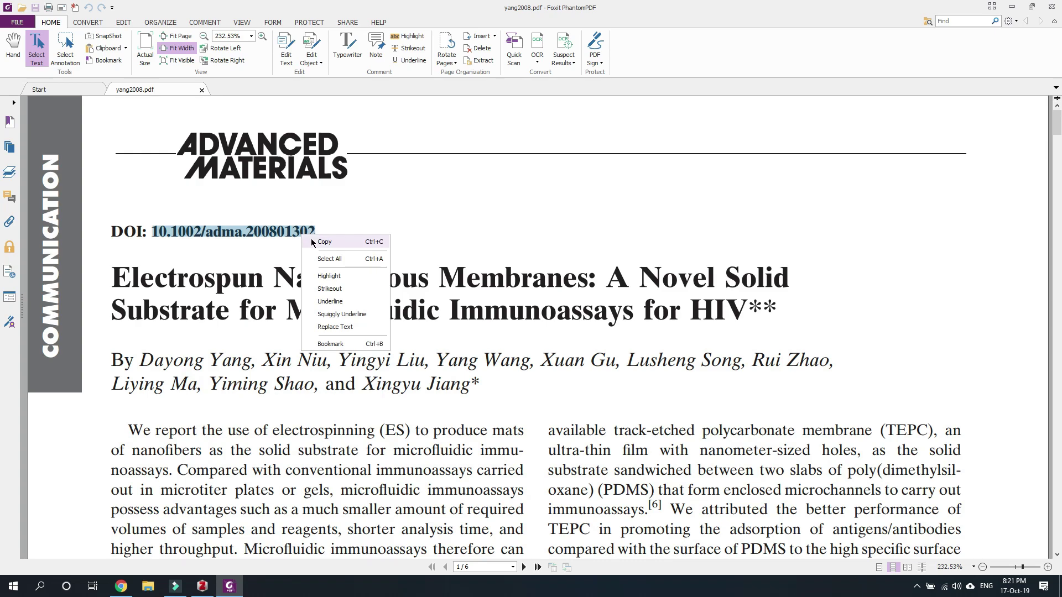
click(311, 237)
click(229, 588)
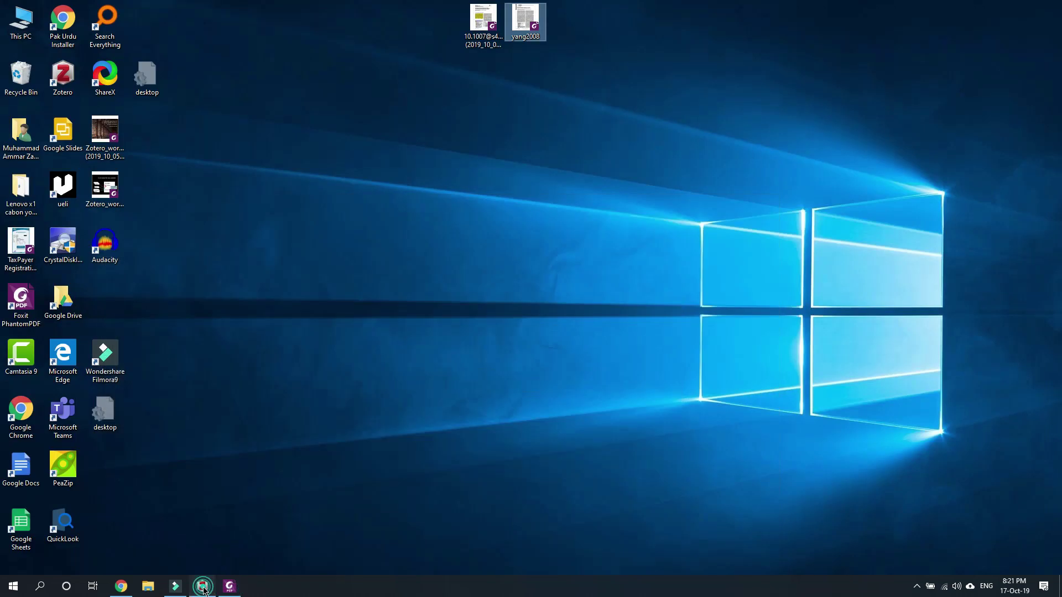
click(202, 588)
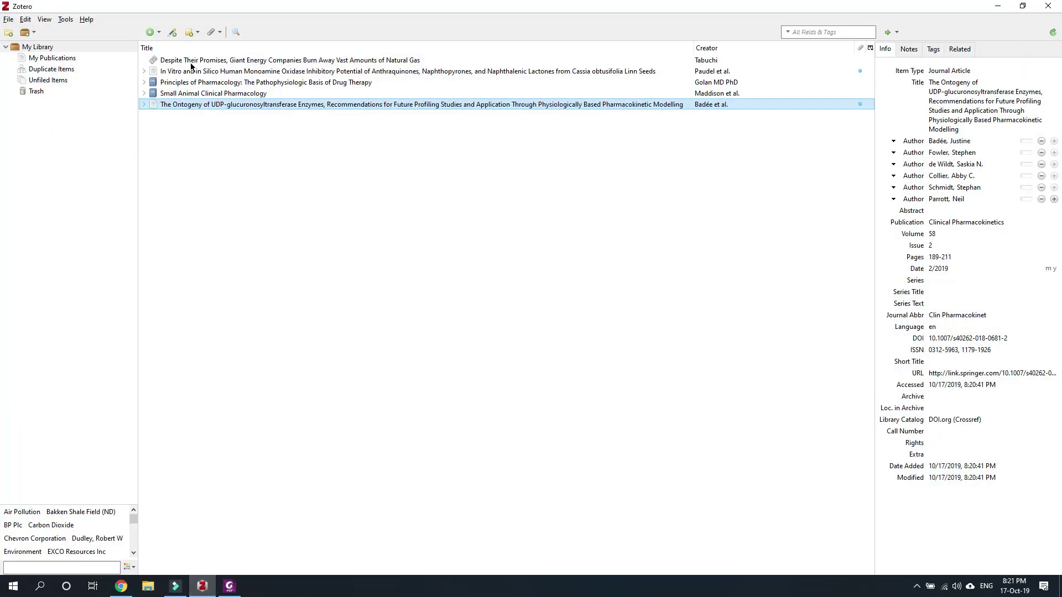
Paste DOI 10.1002/adma.200801302 into Add Item by Identifier to add Yang et al.'s article.
click(172, 31)
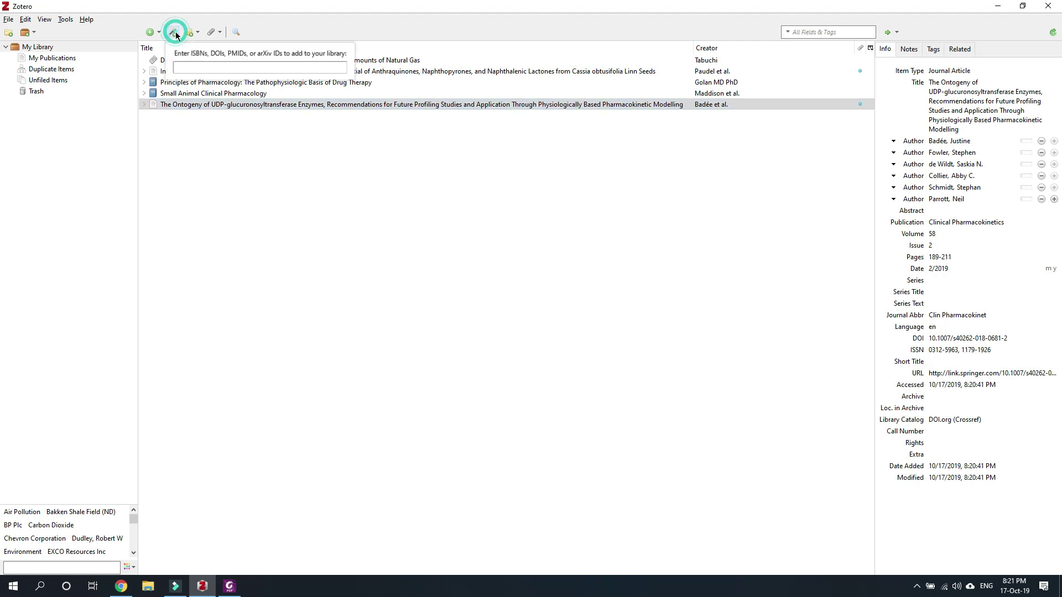
right_click(196, 70)
click(217, 120)
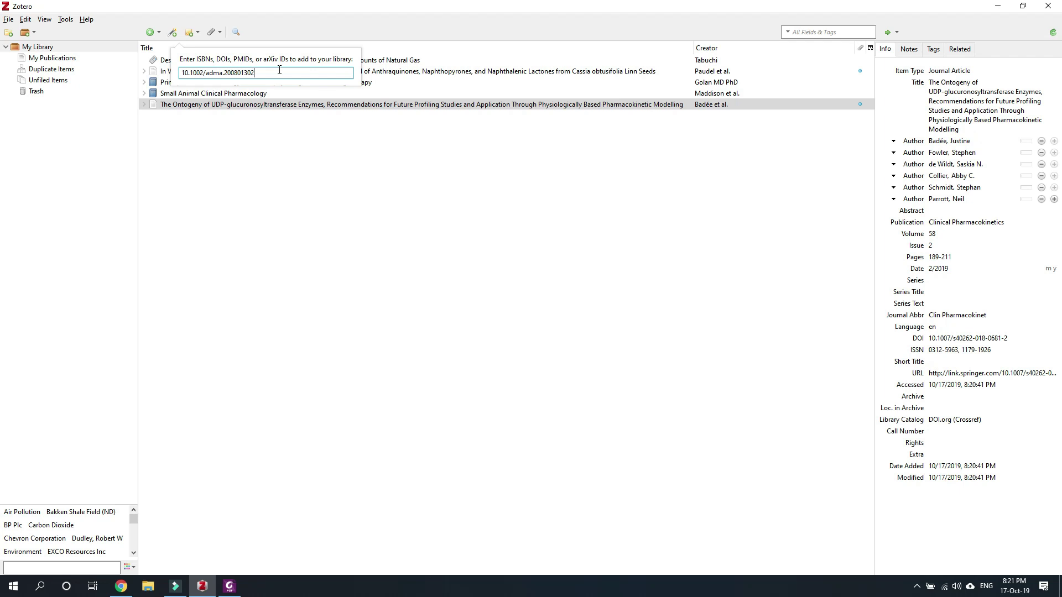
key(Return)
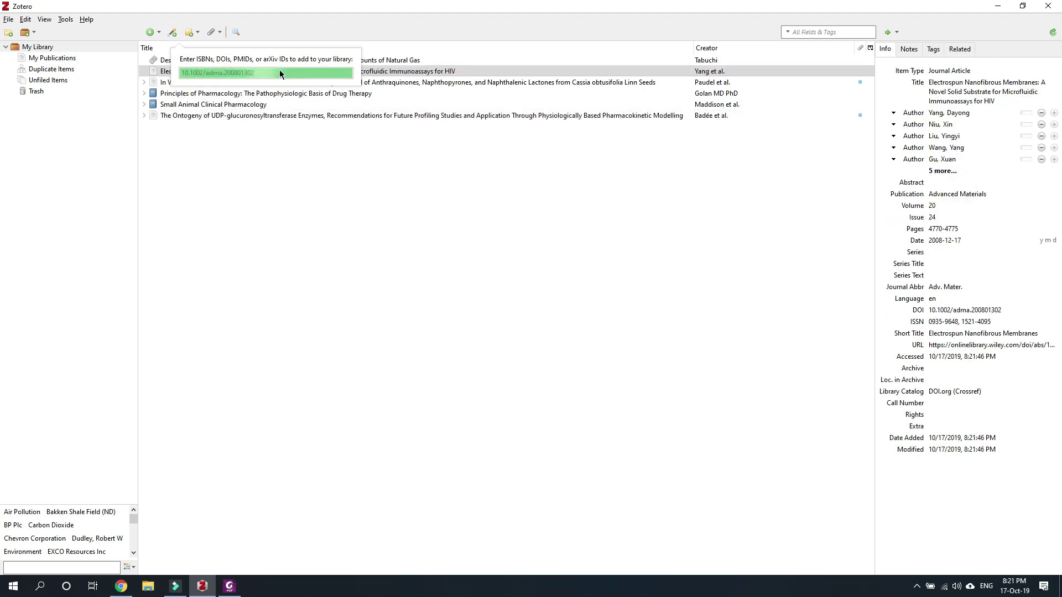
click(282, 72)
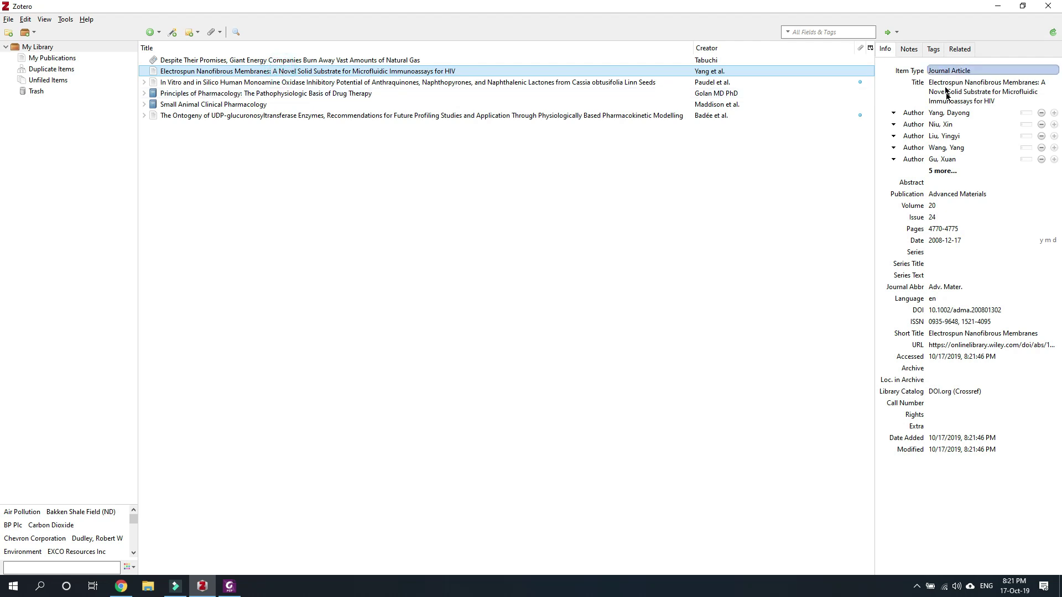